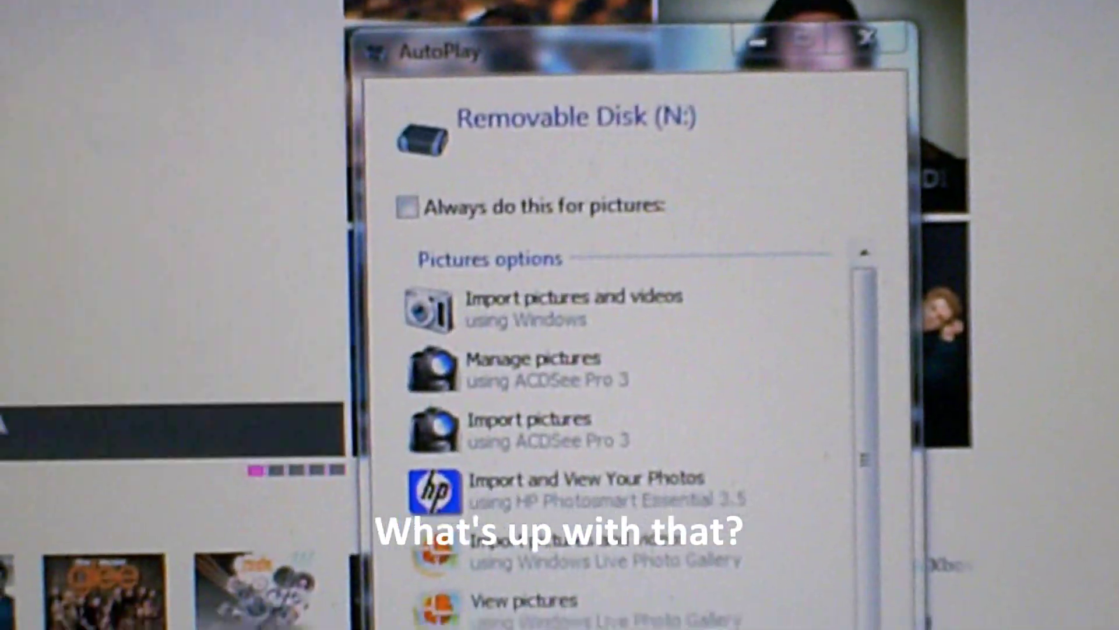
pyautogui.scroll(-1, 975, 367)
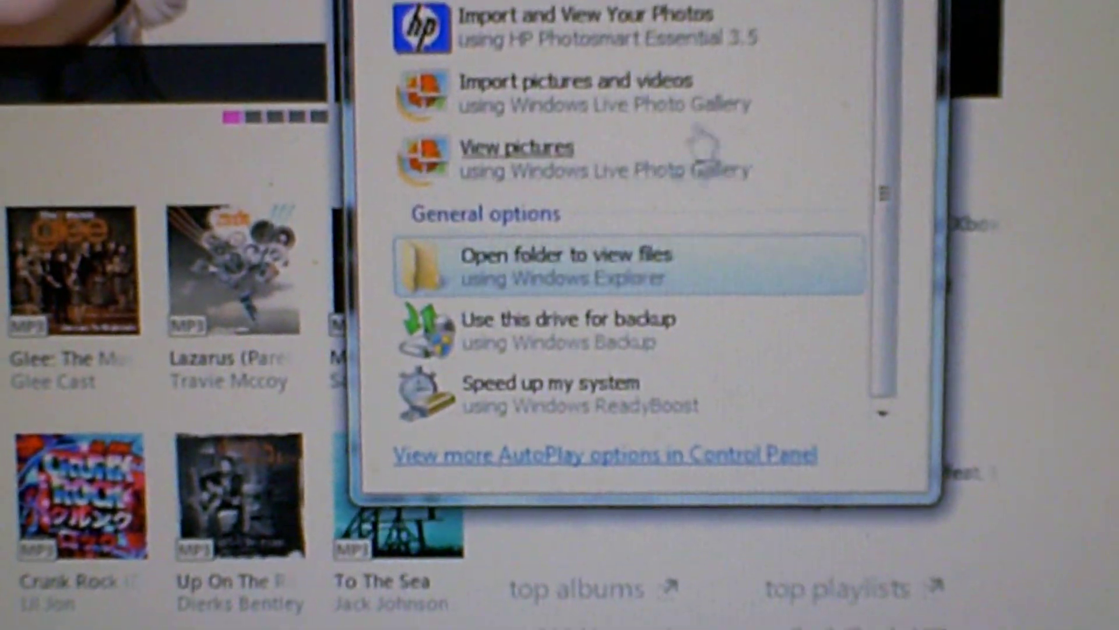
# Step: Choose 'Open folder to view files' for Removable Disk (N:) in AutoPlay
pyautogui.click(632, 279)
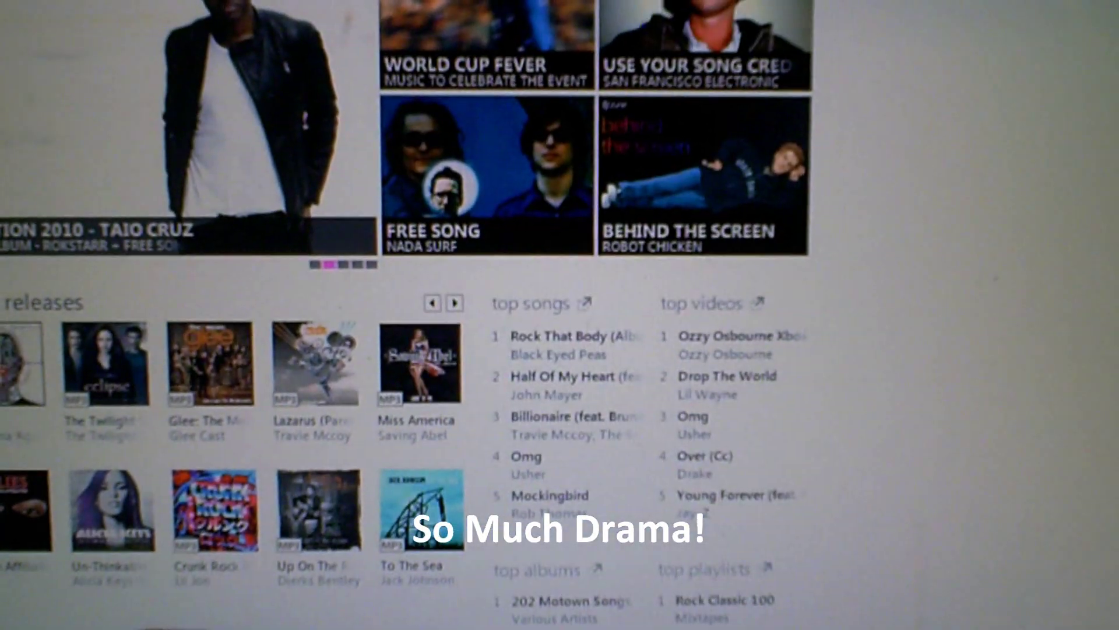